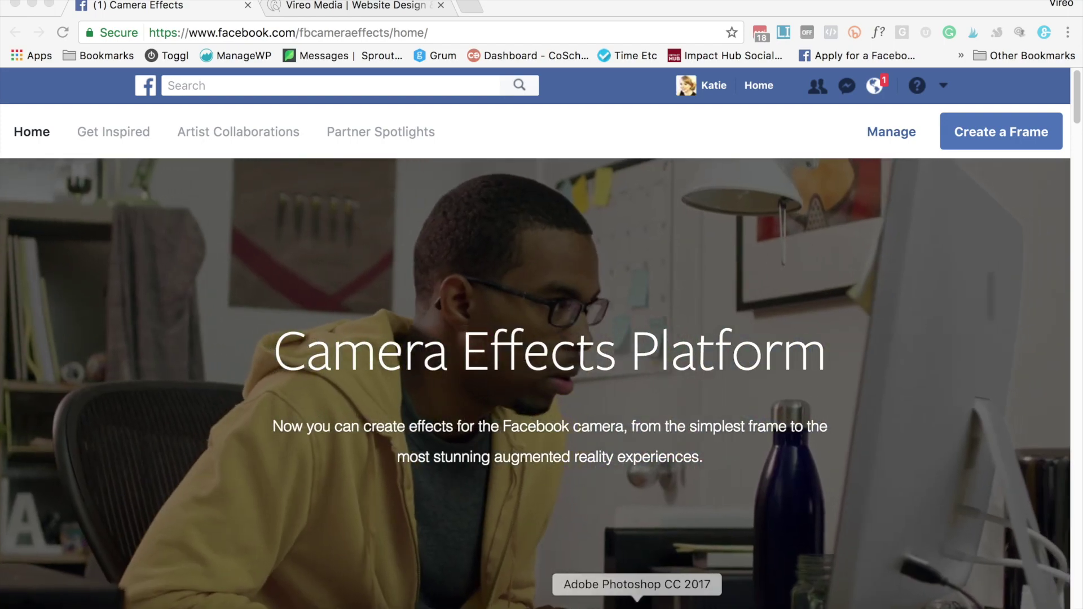
- Switch to Photoshop and save the Denver skyline artwork as a PNG on the Desktop, with smallest/slow compression and no interlacing
left_click(638, 607)
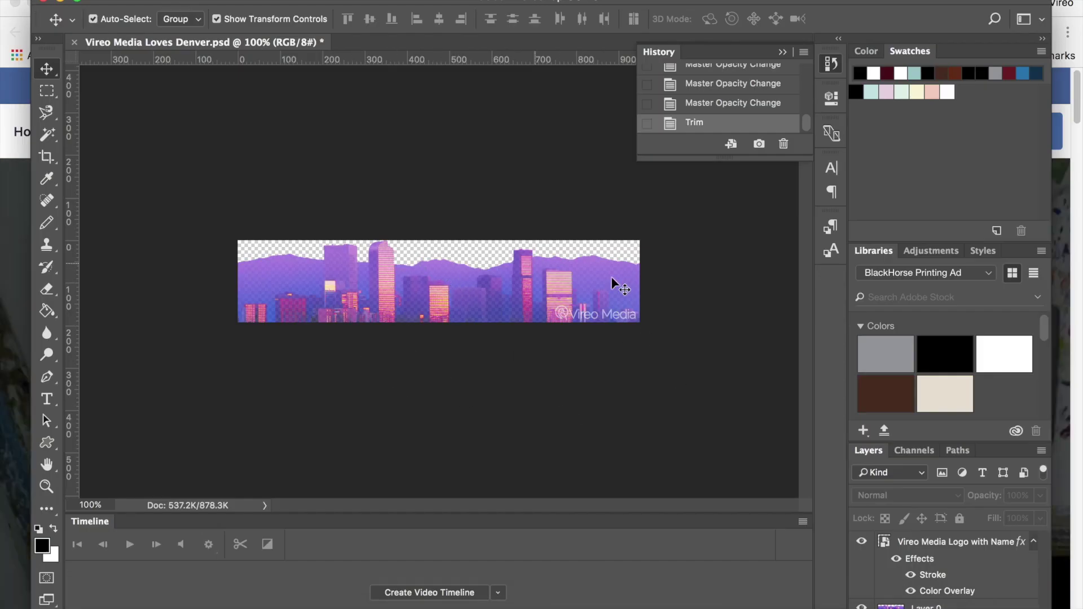
left_click(153, 0)
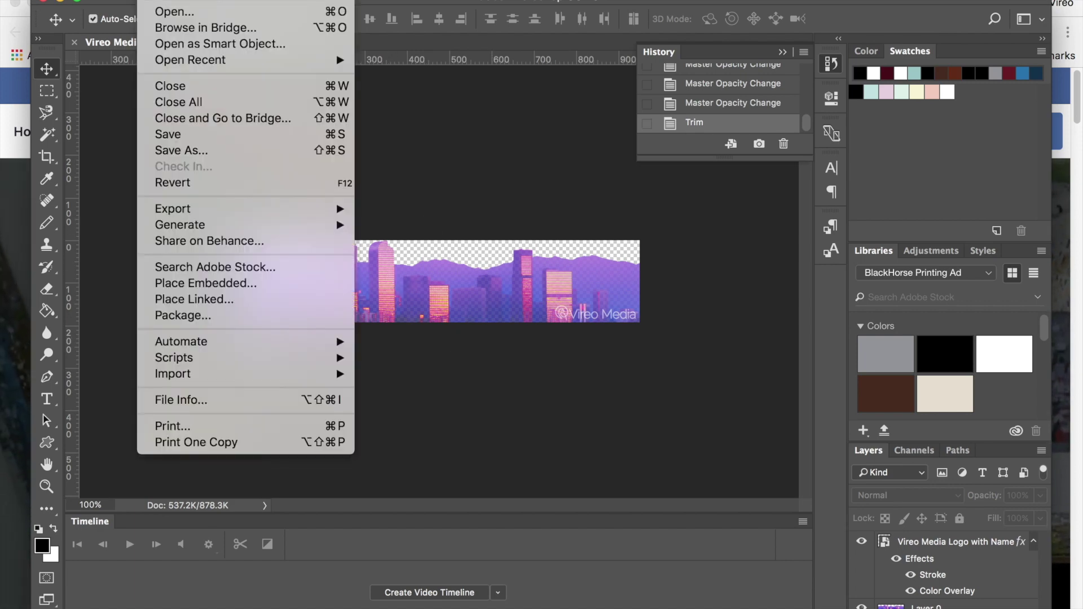
left_click(181, 149)
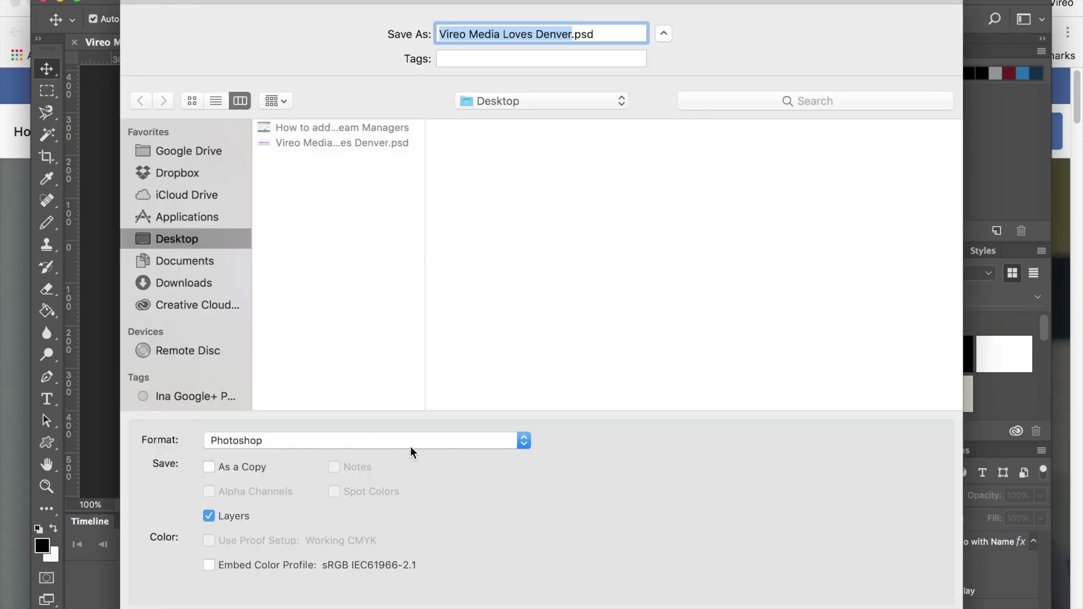
left_click(447, 439)
scroll(418, 557, "down", 2)
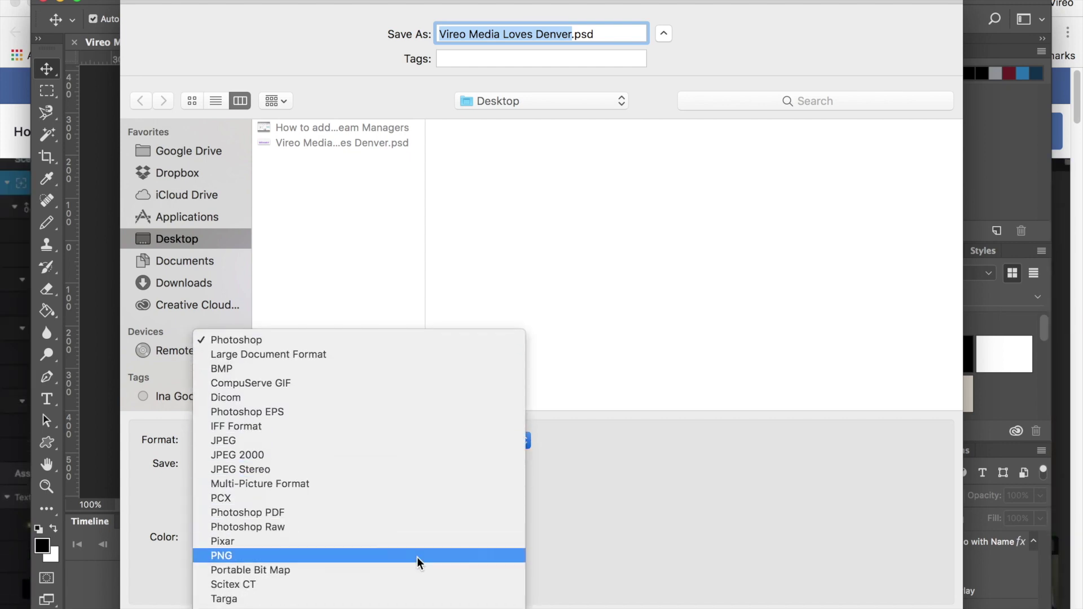
left_click(417, 557)
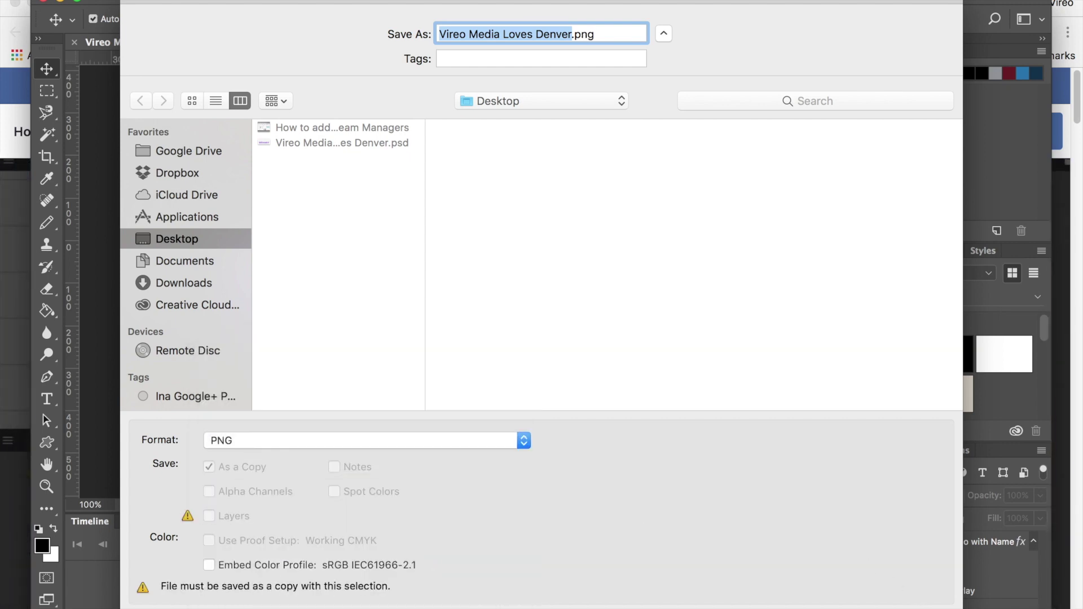
key("Return")
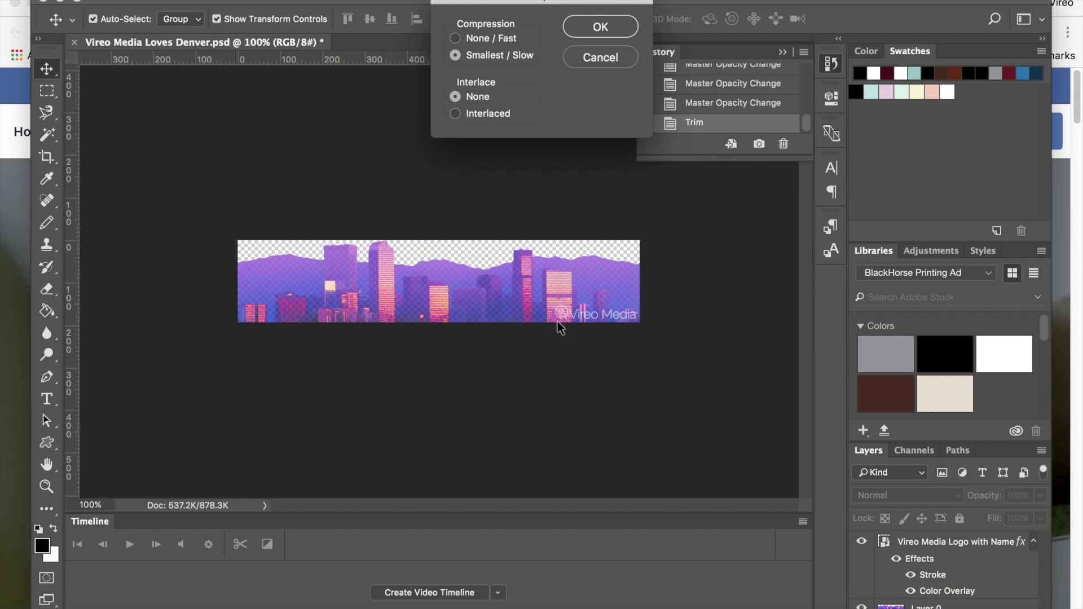
left_click(609, 37)
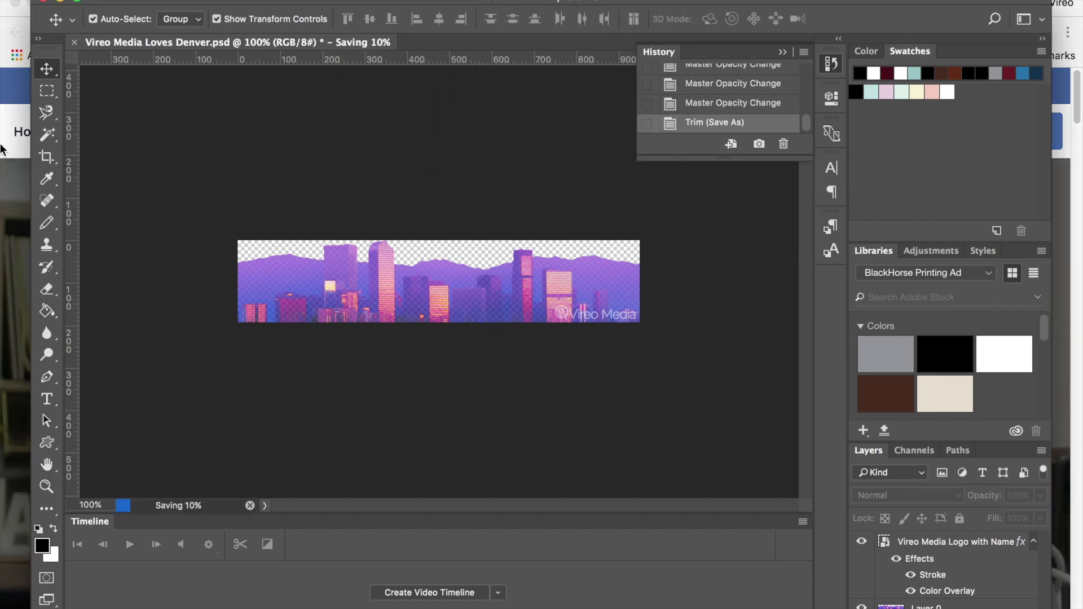
- Return to the Facebook Camera Effects page in Chrome and start creating a new frame
left_click(13, 188)
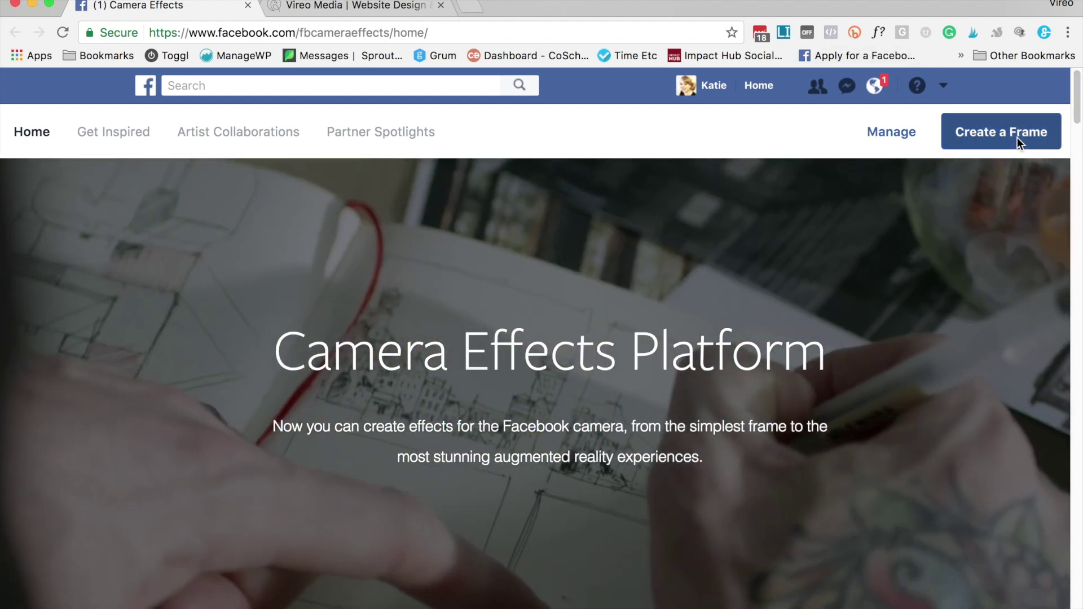
left_click(1018, 137)
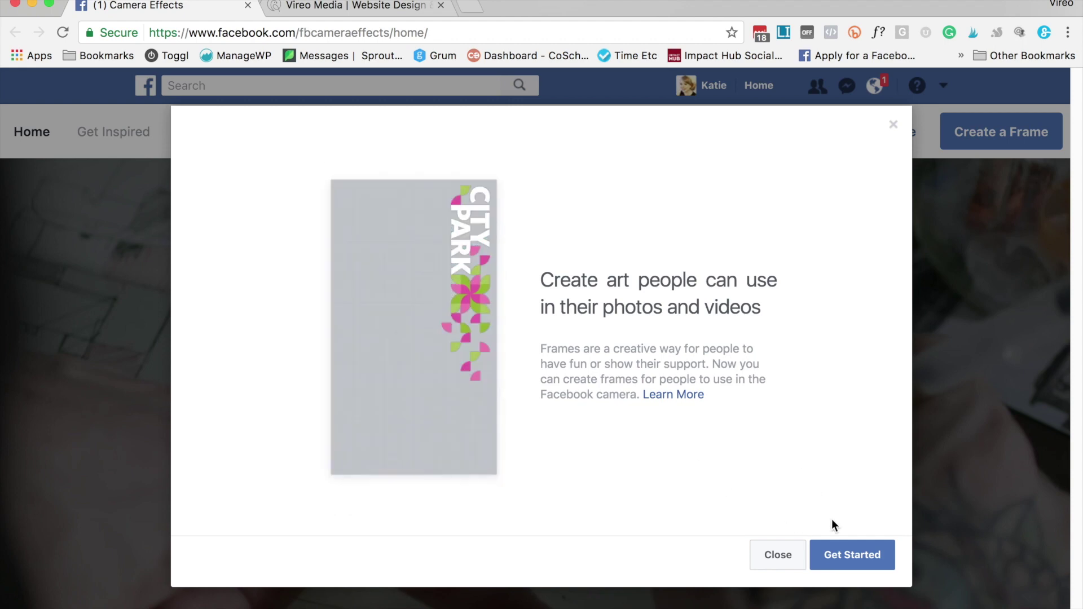
left_click(846, 555)
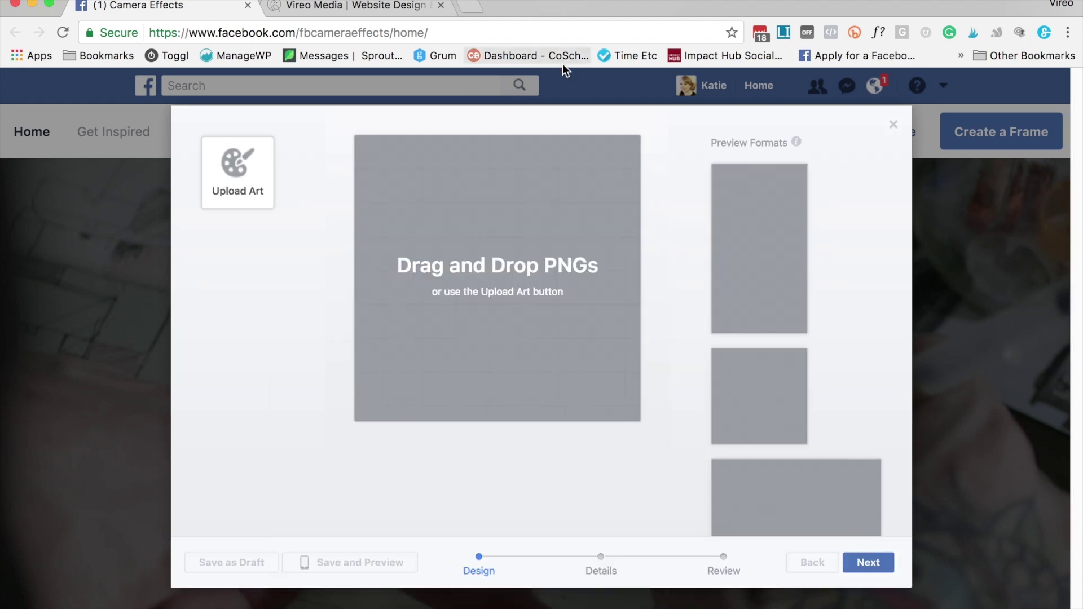
mouse_move(750, 224)
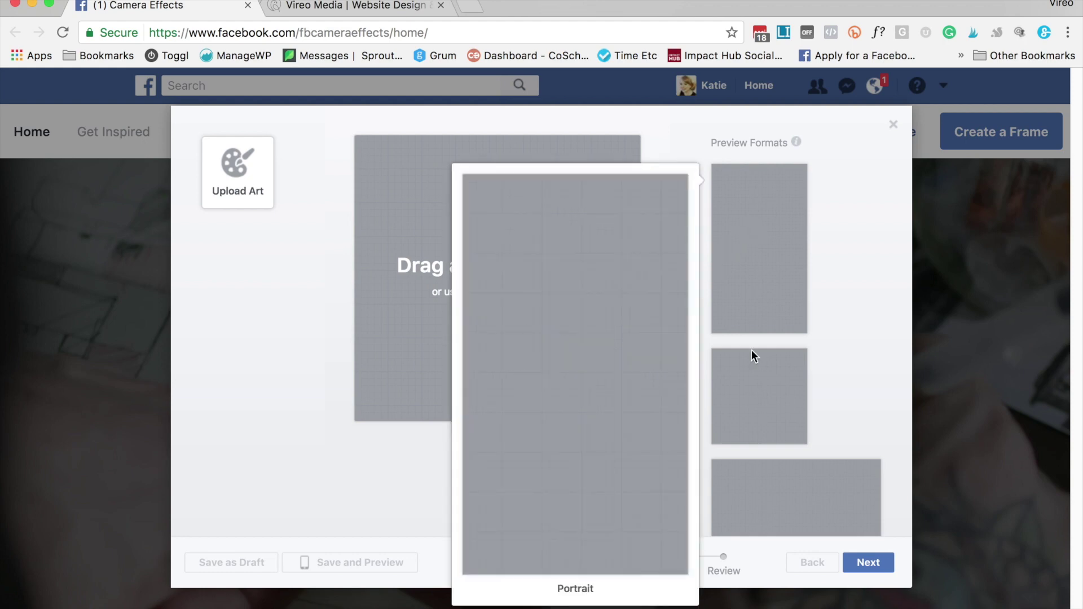
mouse_move(761, 495)
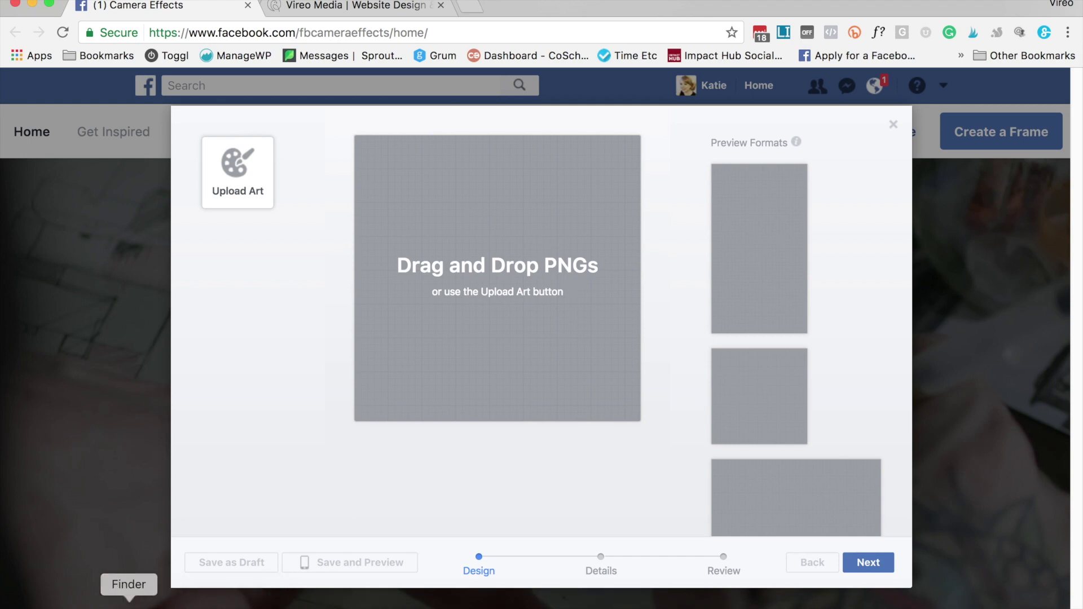
- Add Vireo Media Loves Denver.png from the Desktop folder in Finder to the frame canvas
left_click(129, 607)
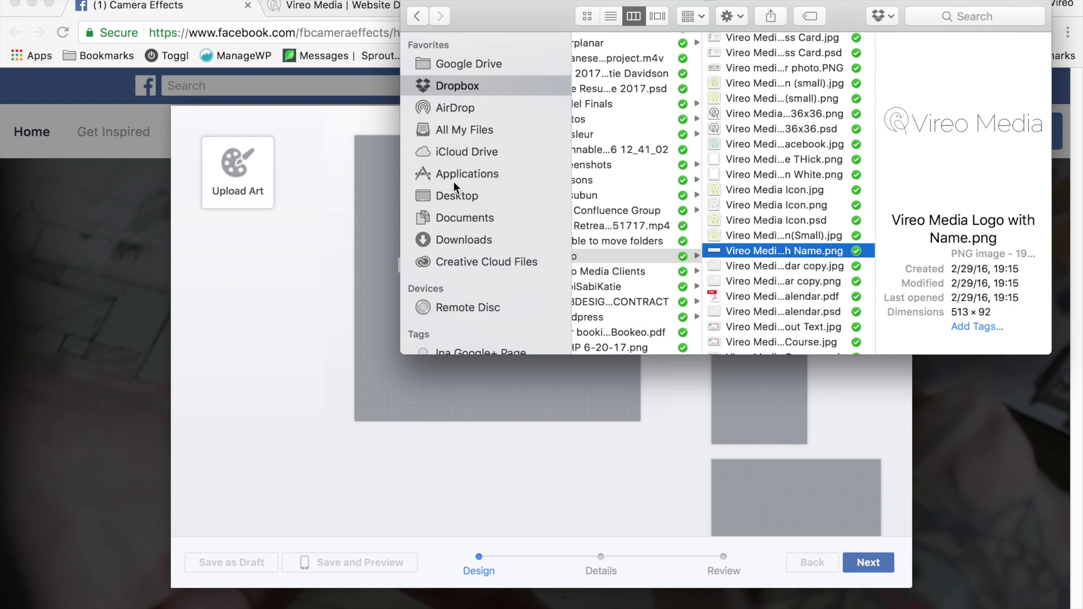
left_click(471, 196)
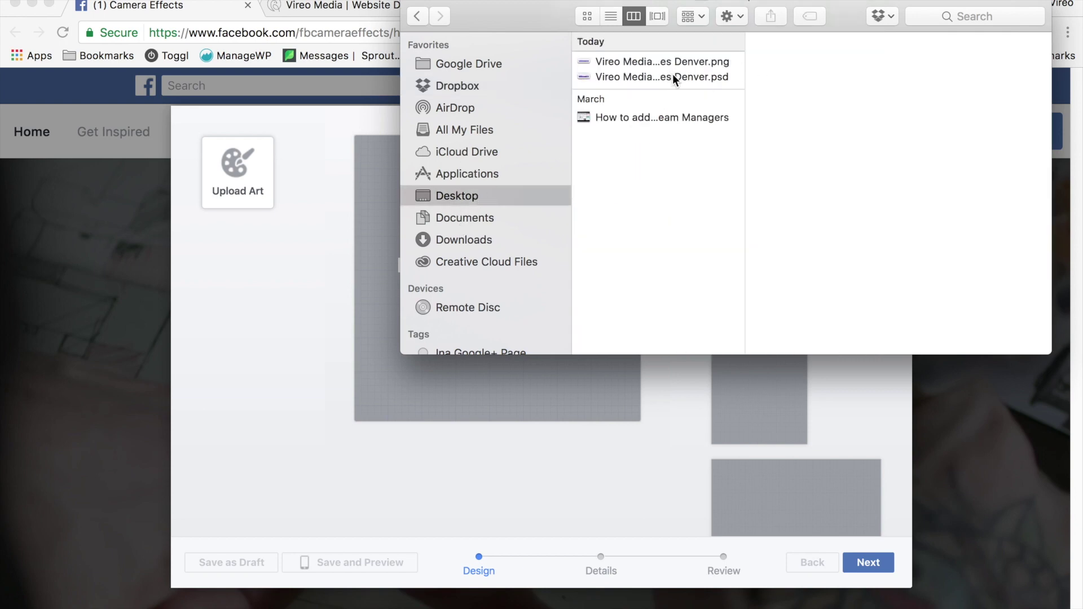
left_click(684, 59)
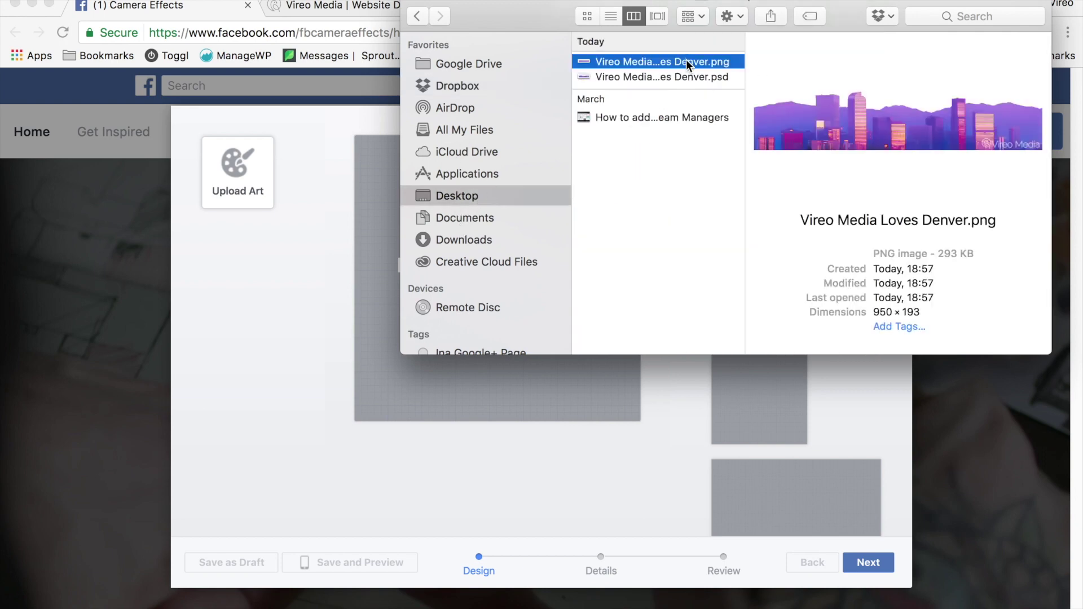
left_click_drag(687, 60, 513, 374)
left_click(575, 490)
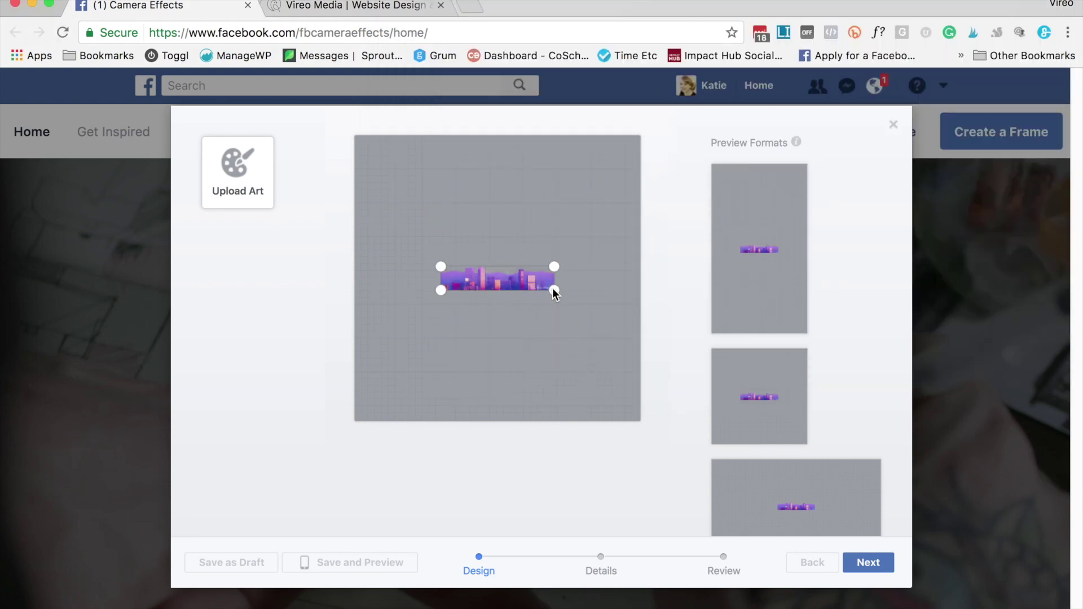
- Enlarge the skyline art to the full canvas width and place it centered, flush with the canvas's lower edge
left_click_drag(553, 289, 633, 334)
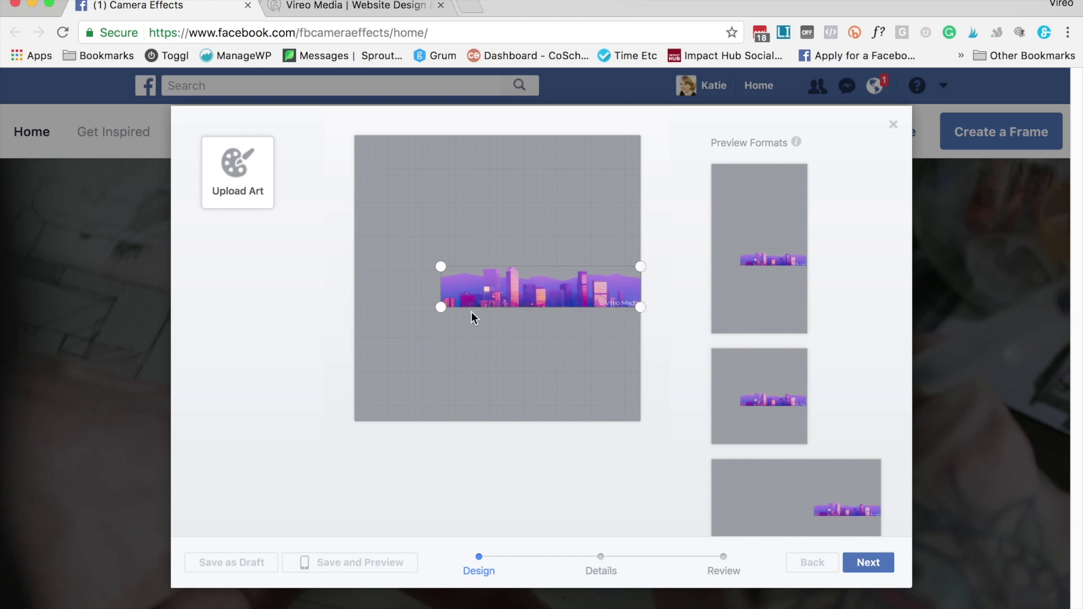
left_click_drag(438, 309, 355, 324)
left_click_drag(533, 280, 535, 379)
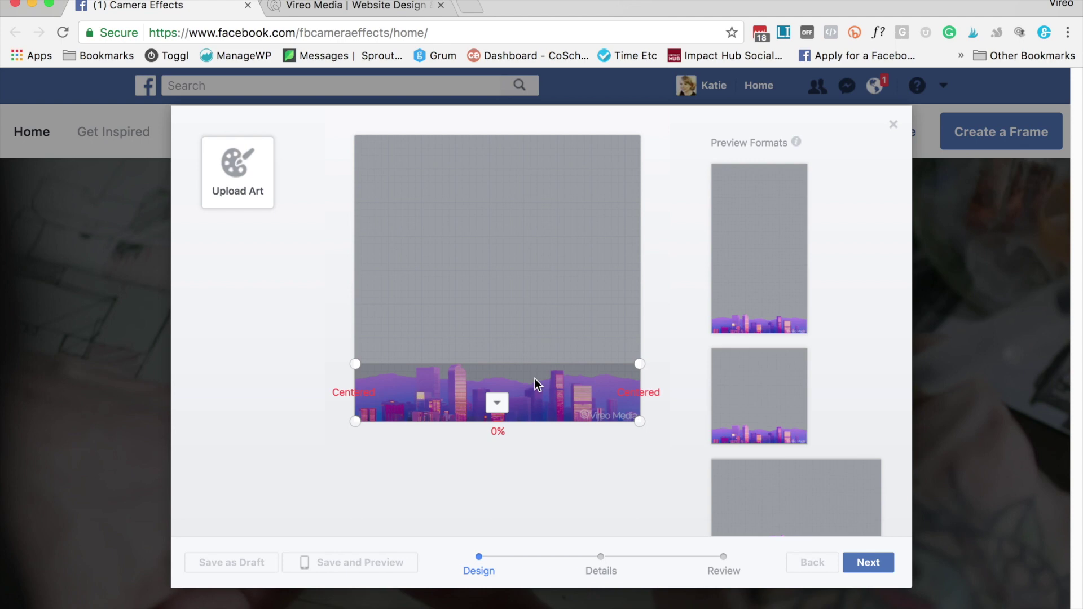
left_click_drag(535, 378, 536, 378)
mouse_move(796, 292)
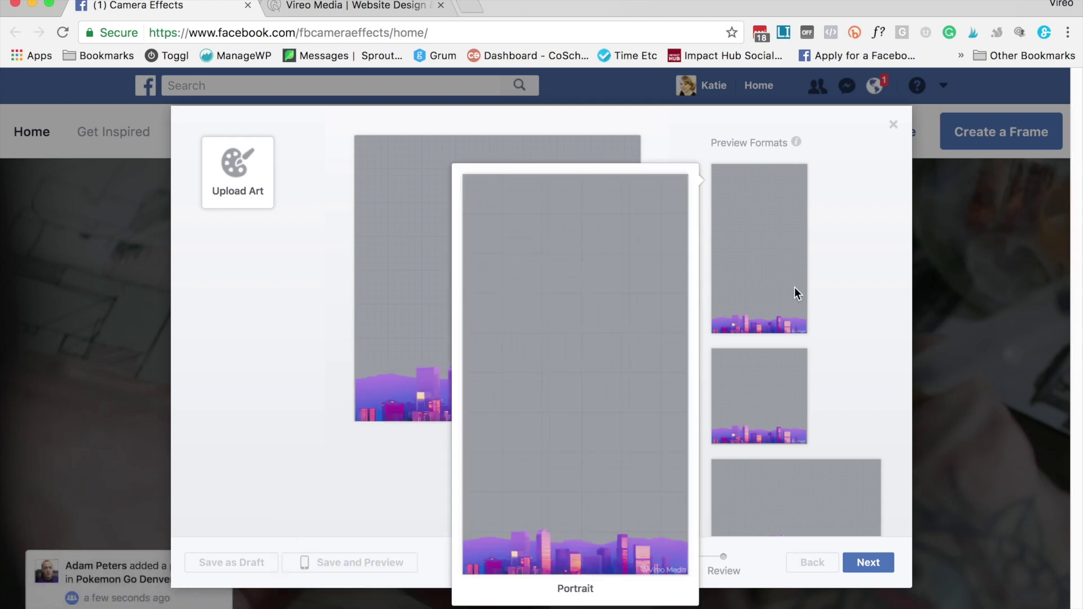
mouse_move(773, 393)
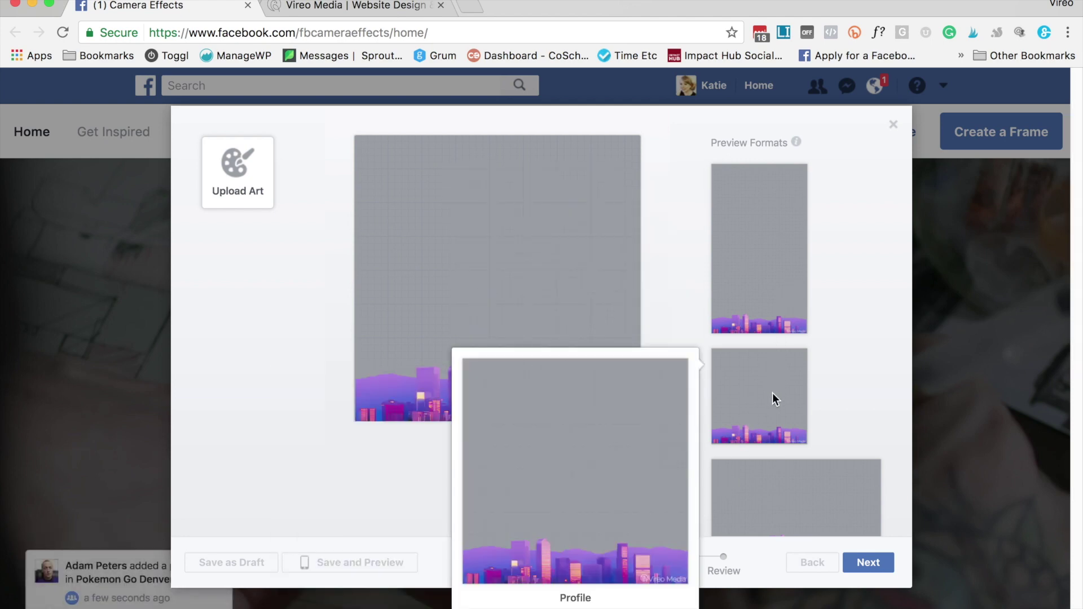
scroll(773, 393, "down", 2)
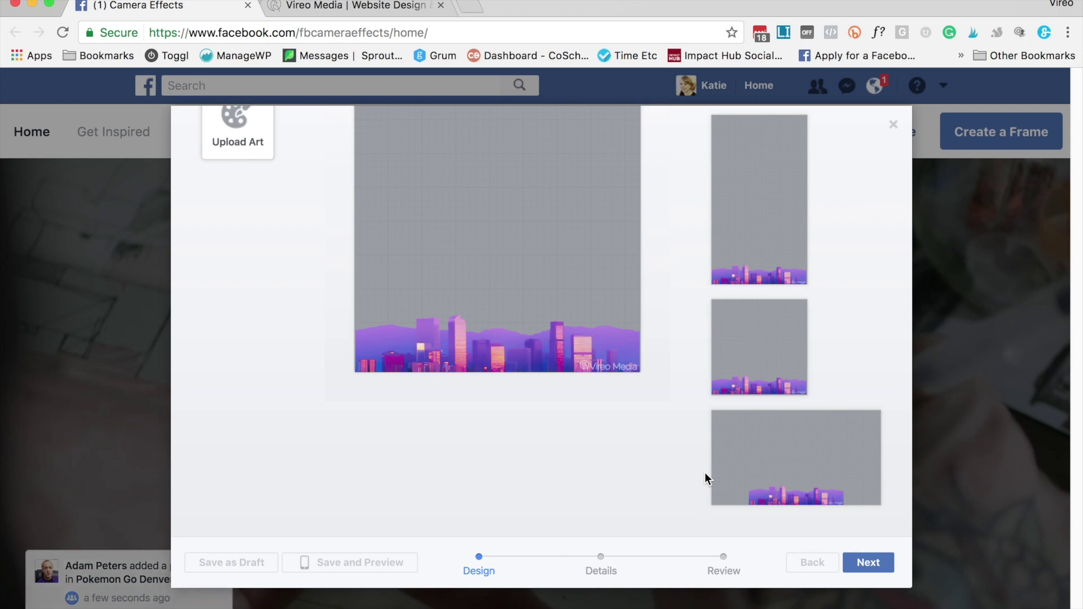
- Set the skyline art to shrink with width but not with height, and check the portrait and landscape previews
scroll(620, 282, "up", 2)
left_click(499, 404)
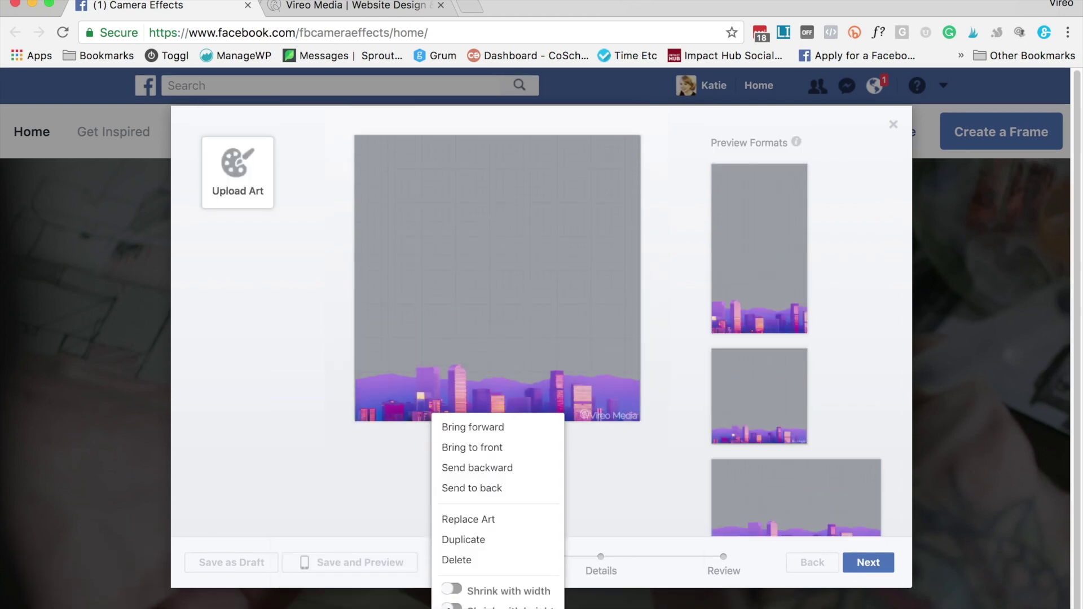
left_click(455, 590)
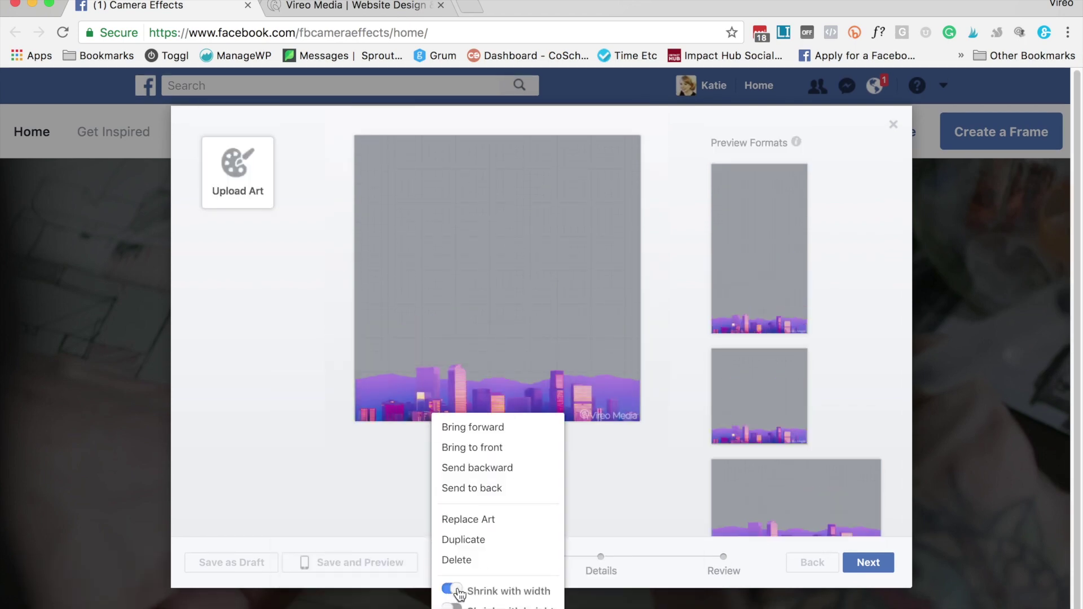
left_click(692, 407)
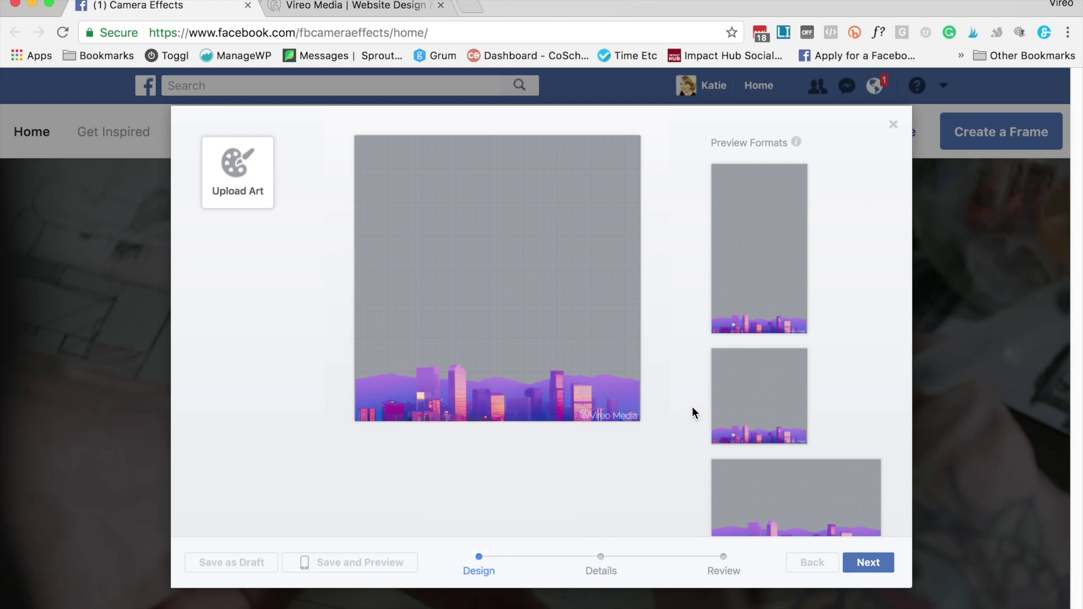
scroll(682, 404, "down", 2)
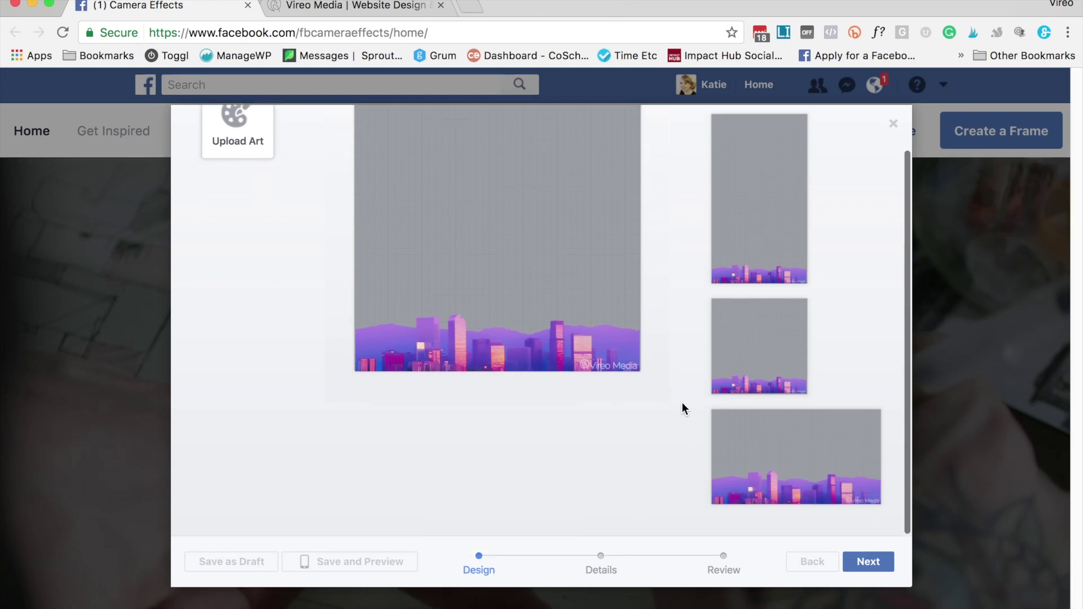
mouse_move(714, 284)
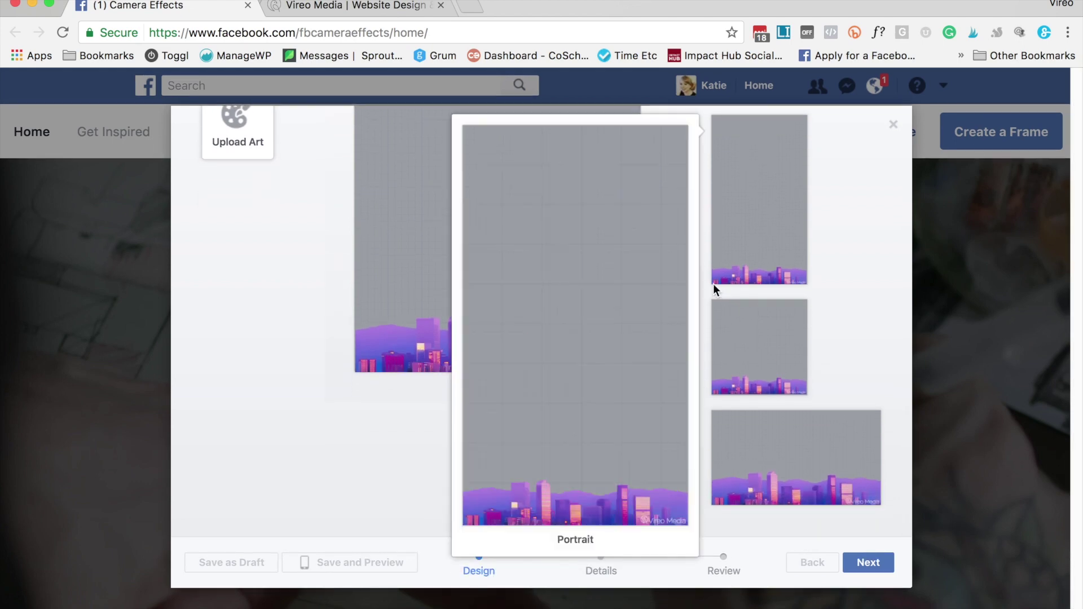
mouse_move(802, 474)
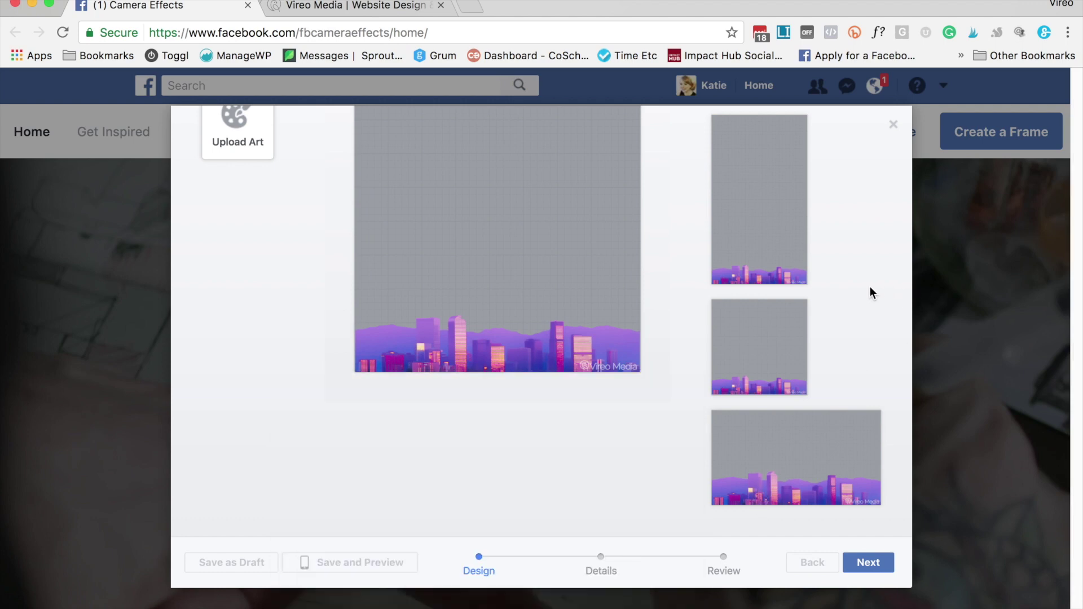
scroll(870, 286, "up", 2)
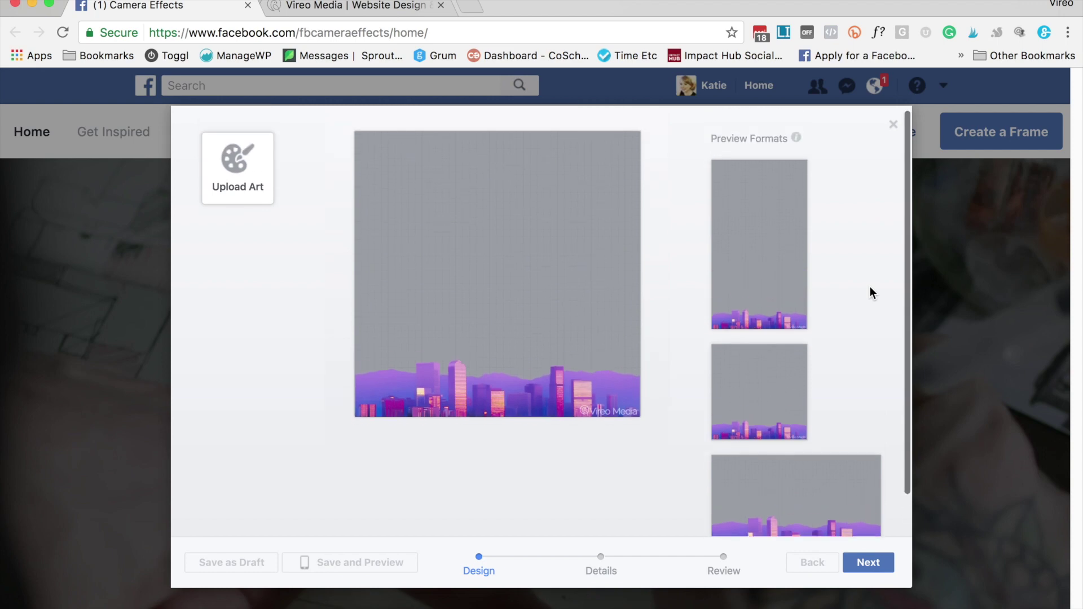
scroll(870, 287, "down", 2)
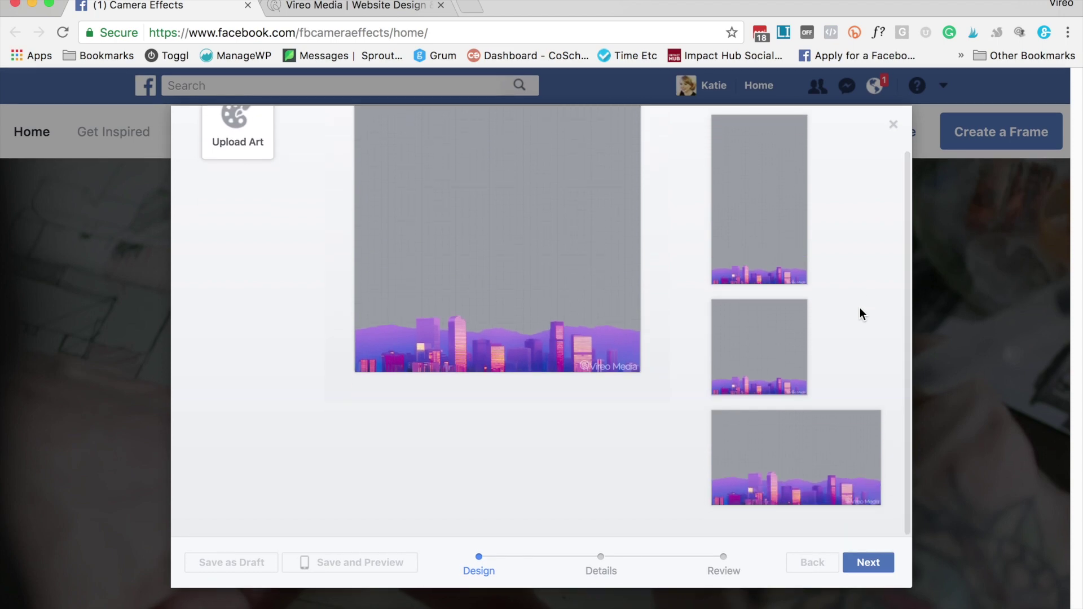
- Proceed to the frame details, name the effect "Denver Skyline - Vireo Media" and choose Vireo Media as its owner
left_click(872, 567)
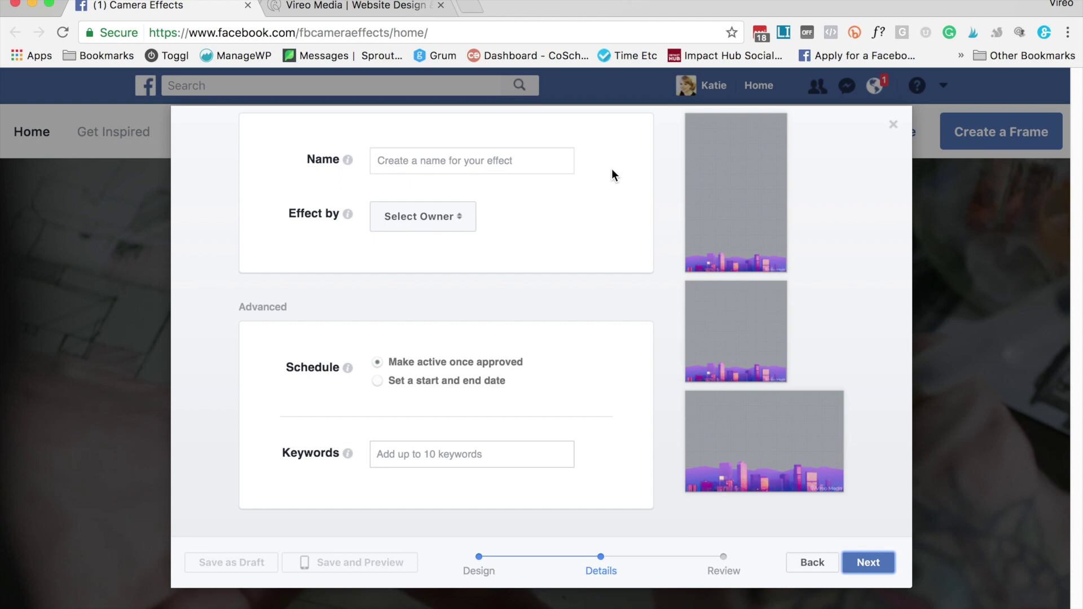
scroll(615, 200, "up", 1)
left_click(537, 202)
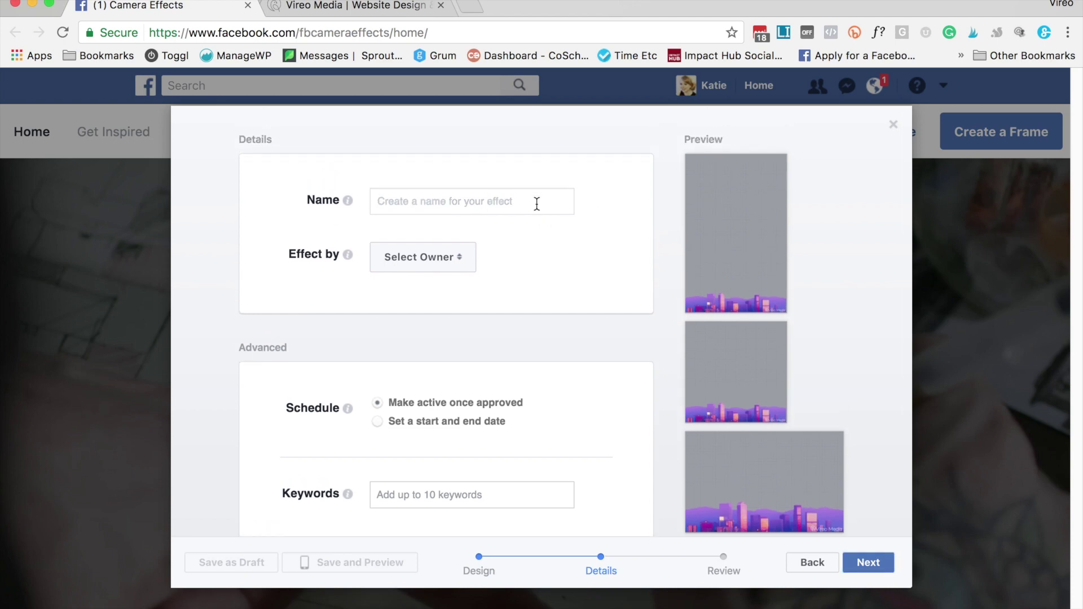
type("Denver Sk")
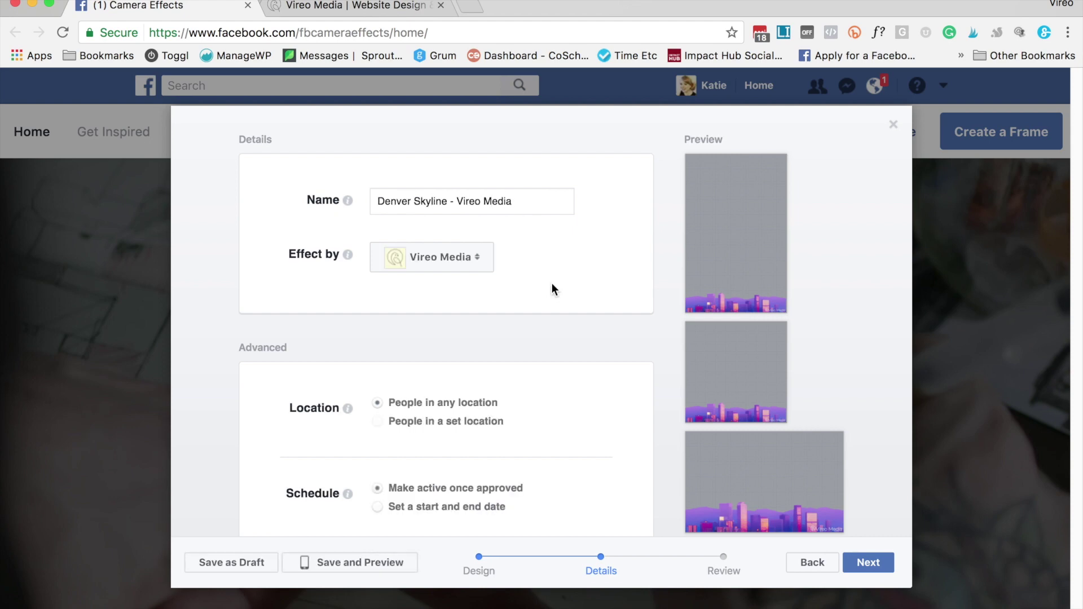
- Add the keywords Denver, Denver Skyline, Rockies and Colorado to the effect
scroll(553, 284, "down", 2)
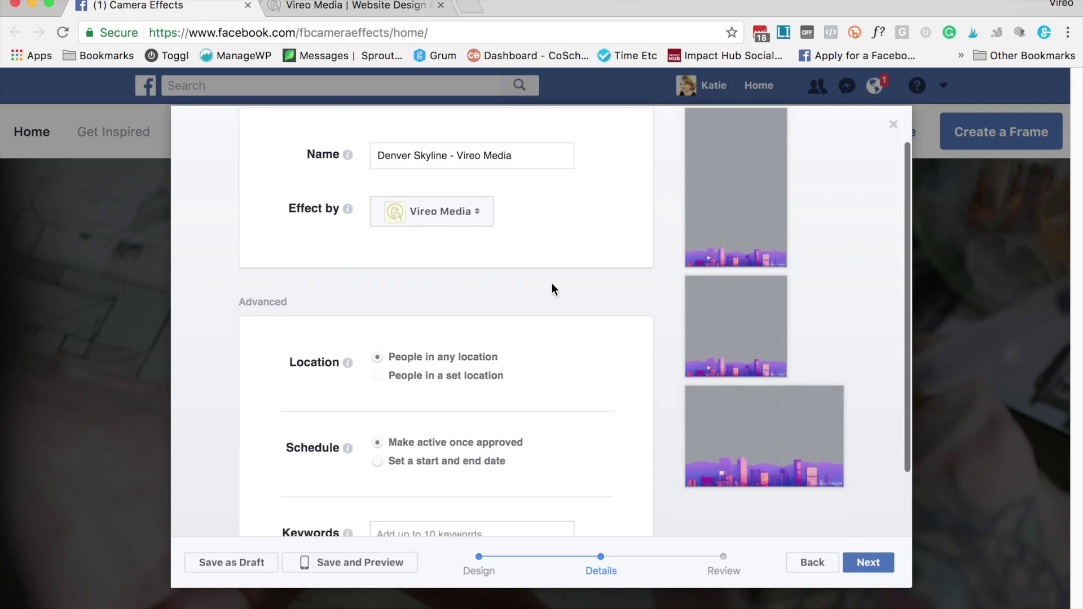
scroll(552, 283, "down", 2)
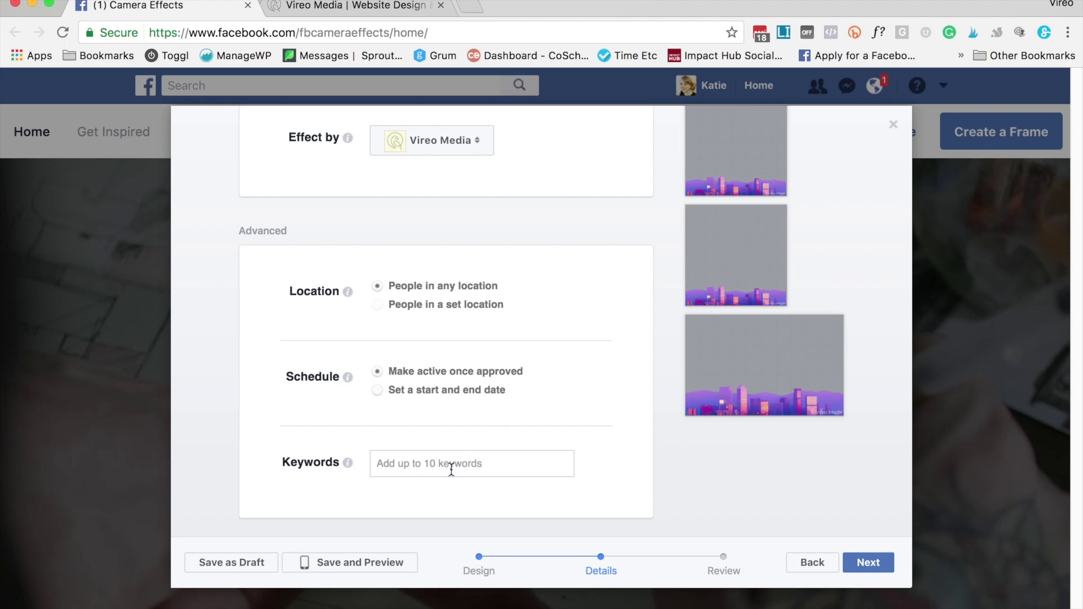
type("Denver")
key("Return")
type("Denver Skyline")
key("Return")
type("Rockies")
key("Return")
type("Colorado")
key("Return")
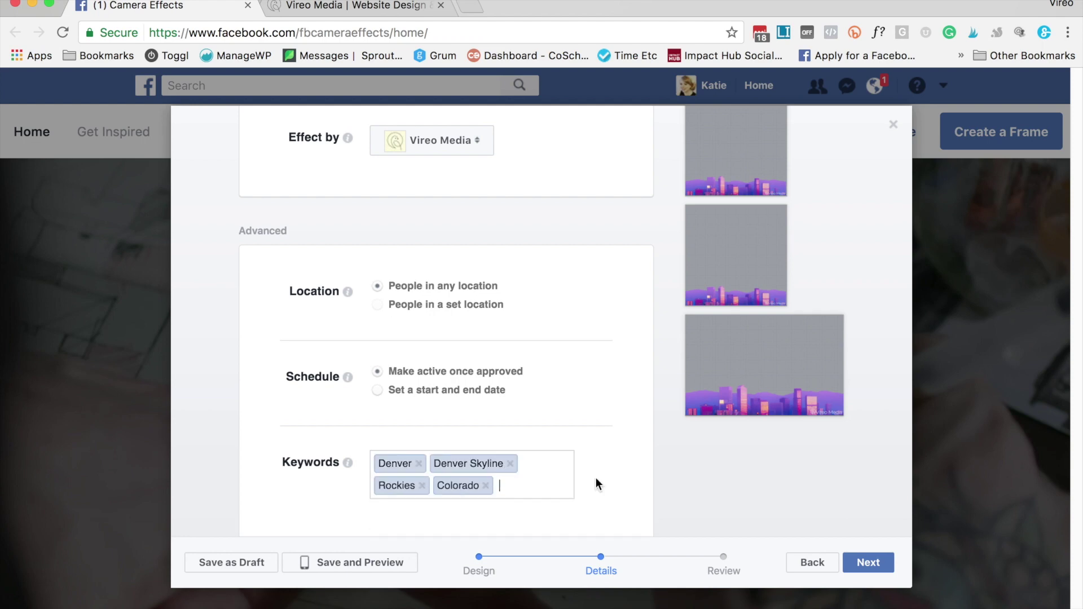
- Proceed to the review stage and submit the frame, accepting that its name and attribution become fixed
left_click(861, 552)
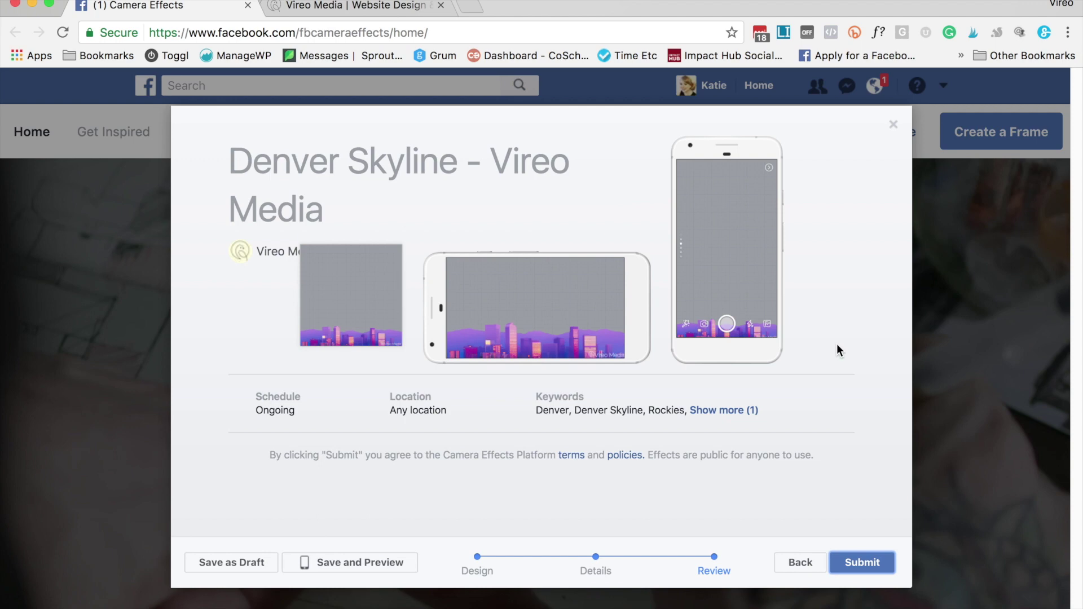
left_click(862, 565)
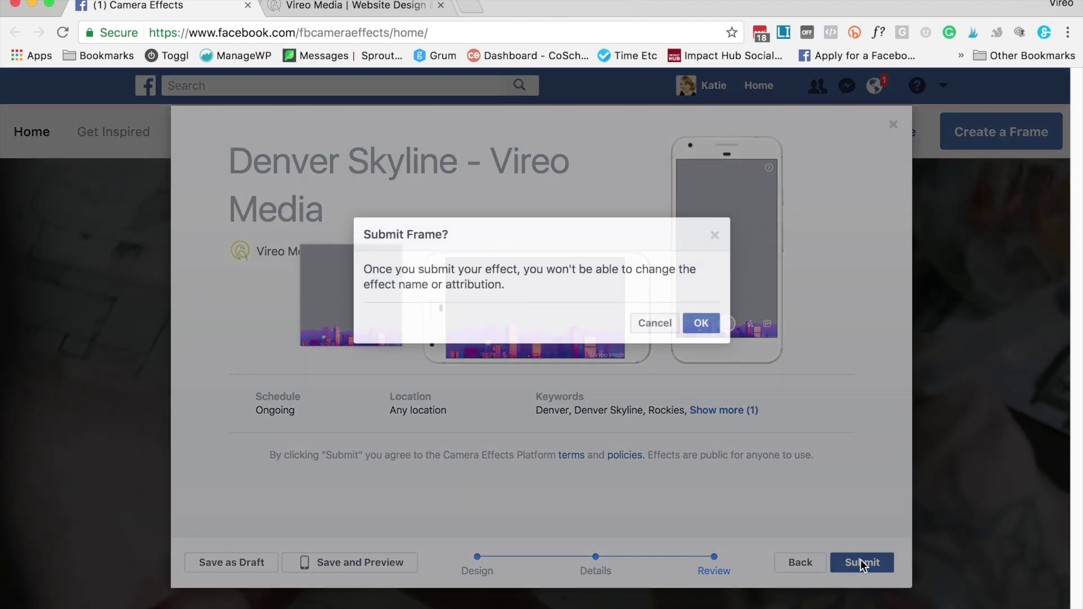
left_click(702, 323)
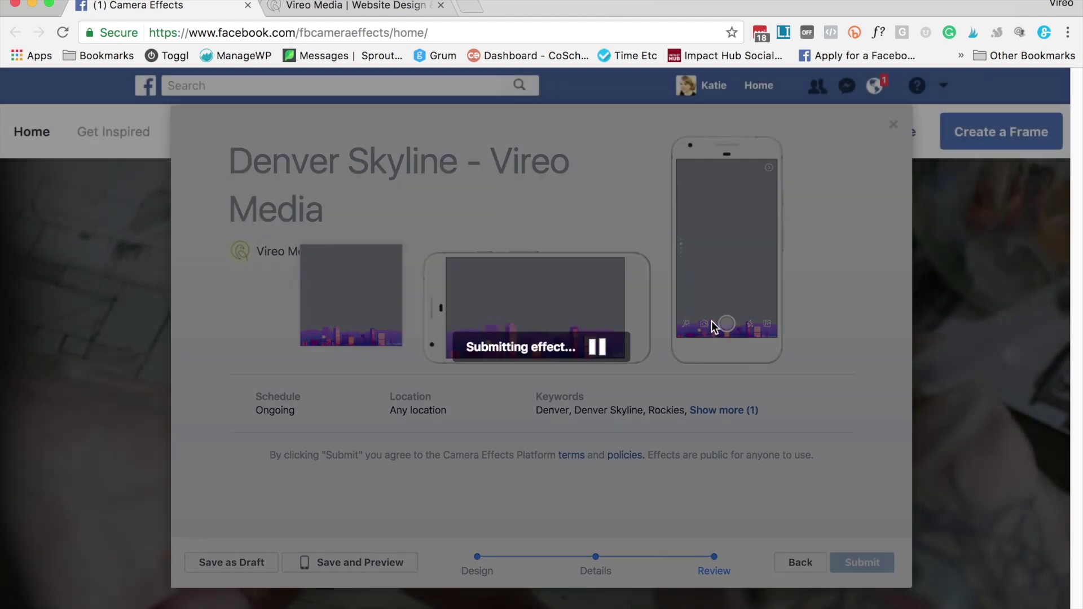